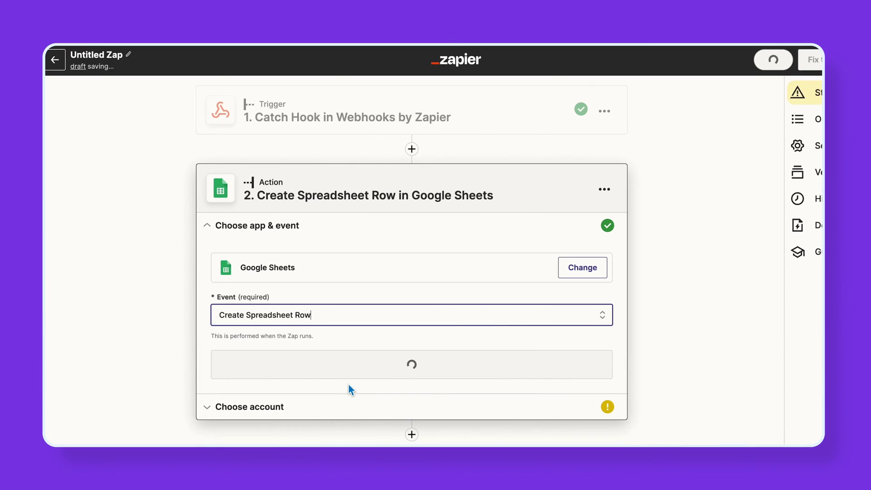
Select the Google Sheets account and choose the My Lead Form spreadsheet from the Drive list.
{"action": "left_click", "coordinate": [356, 366]}
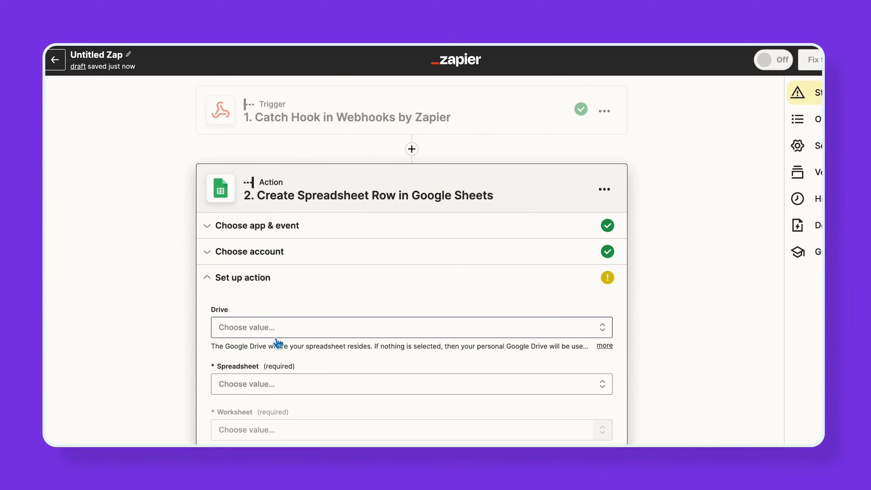
{"action": "left_click", "coordinate": [277, 335]}
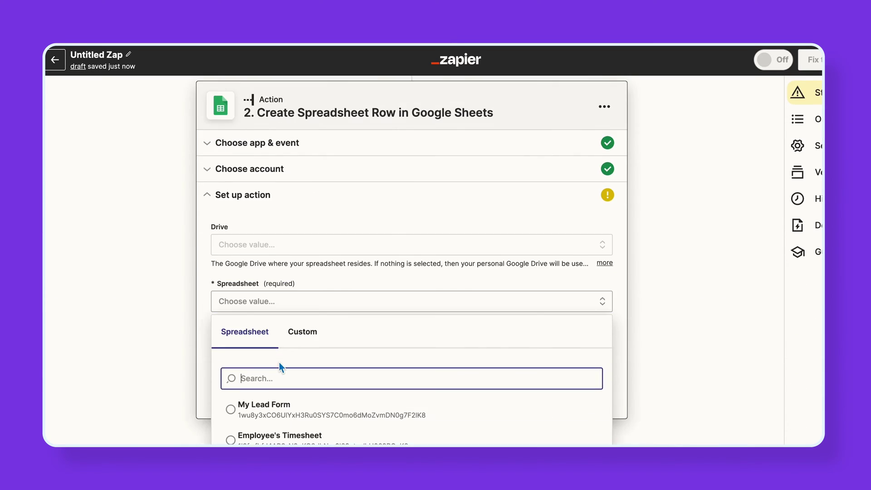
{"action": "scroll", "coordinate": [279, 362], "scroll_direction": "down", "scroll_amount": 2}
{"action": "left_click", "coordinate": [281, 345]}
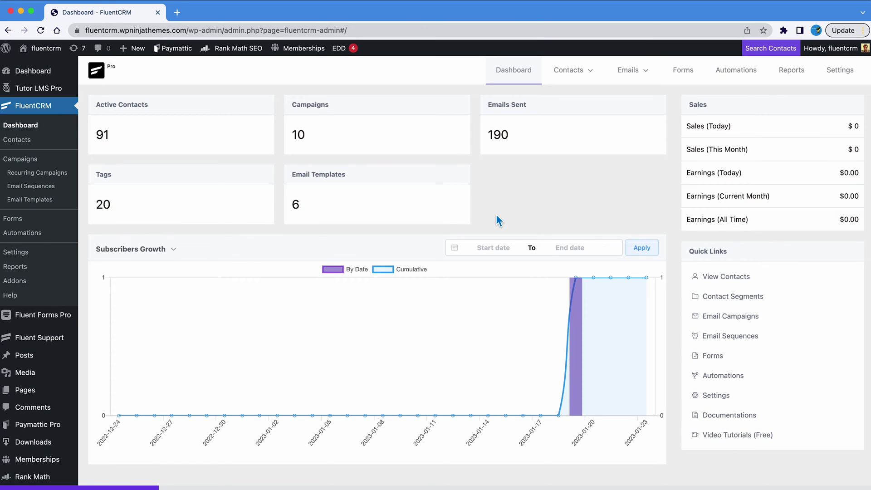
Start a new FluentCRM incoming webhook named Webhook_demo.
{"action": "left_click", "coordinate": [837, 81]}
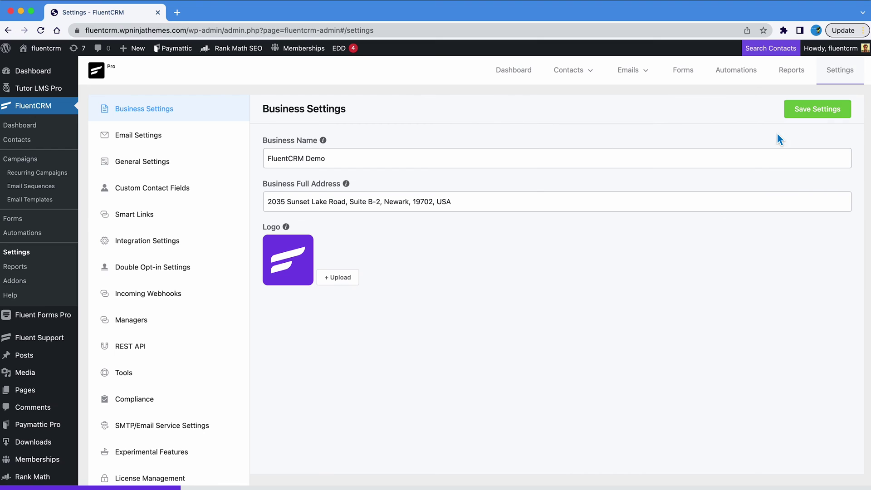
{"action": "left_click", "coordinate": [189, 293]}
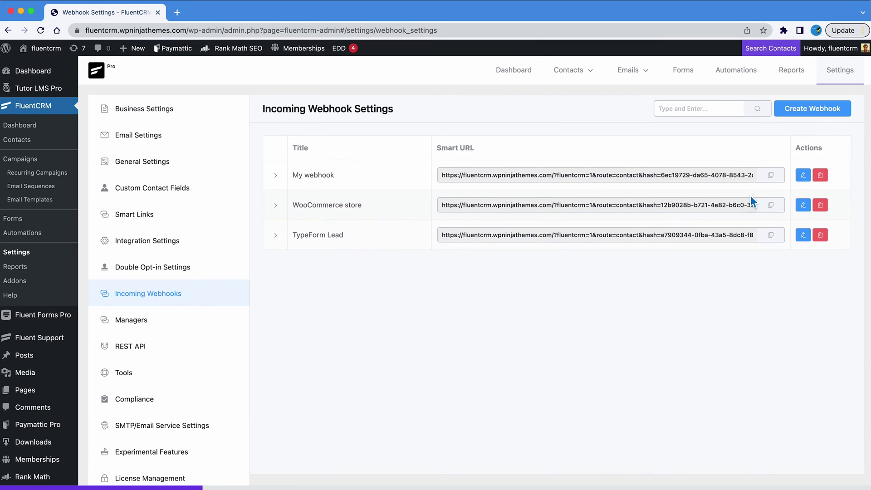
{"action": "left_click", "coordinate": [812, 113]}
{"action": "type", "text": "Webhook_demo"}
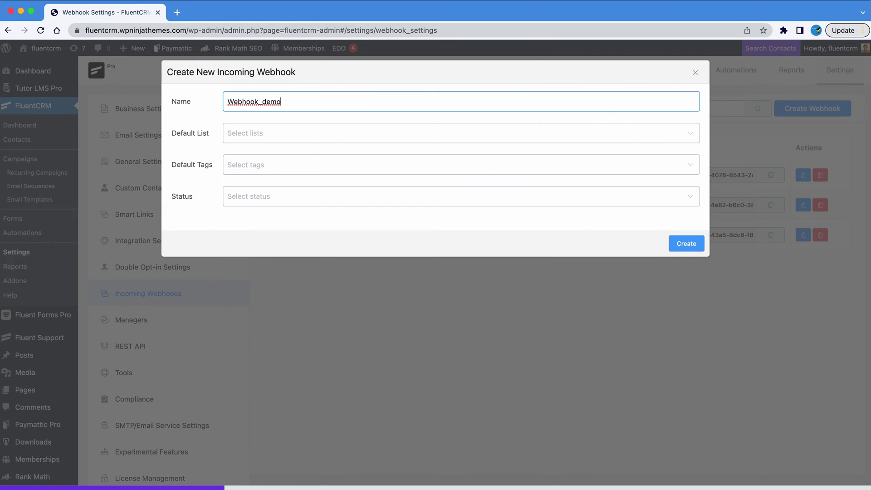
Add the Customers and Daily lists and the Student and US Customers tags.
{"action": "left_click", "coordinate": [623, 142]}
{"action": "left_click", "coordinate": [589, 181]}
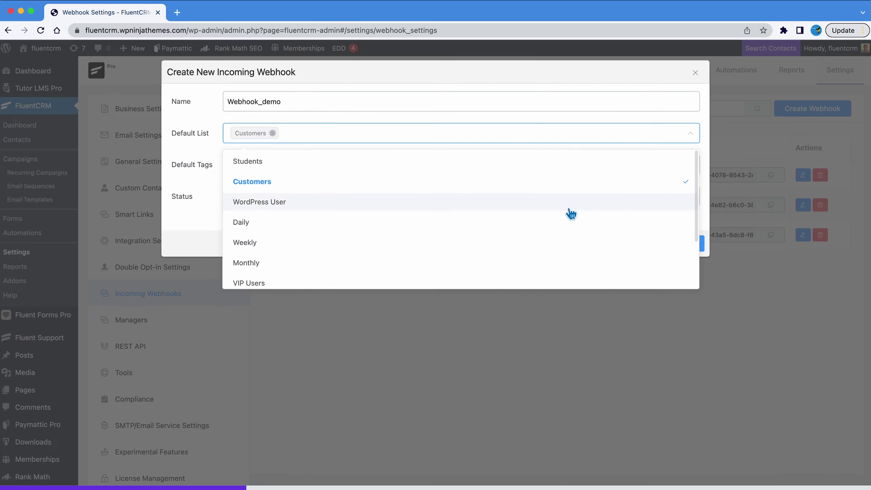
{"action": "left_click", "coordinate": [561, 225]}
{"action": "left_click", "coordinate": [591, 137]}
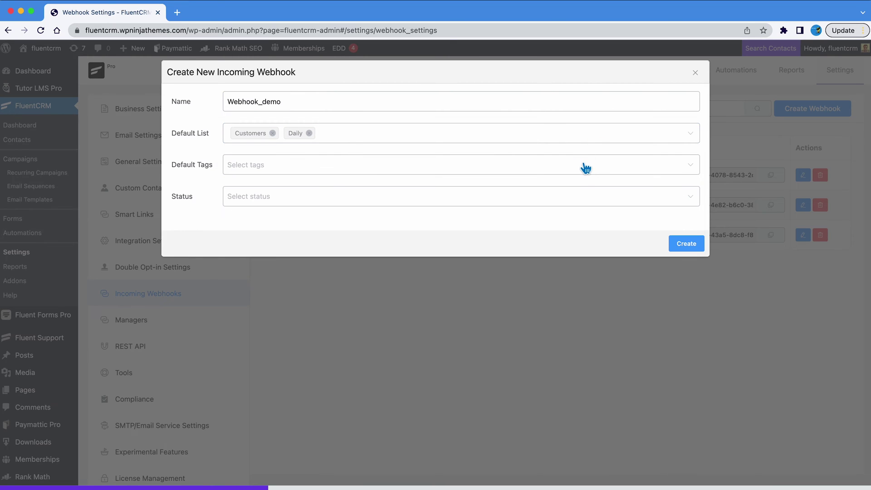
{"action": "left_click", "coordinate": [583, 167]}
{"action": "scroll", "coordinate": [564, 303], "scroll_direction": "down", "scroll_amount": 3}
{"action": "scroll", "coordinate": [564, 303], "scroll_direction": "down", "scroll_amount": 5}
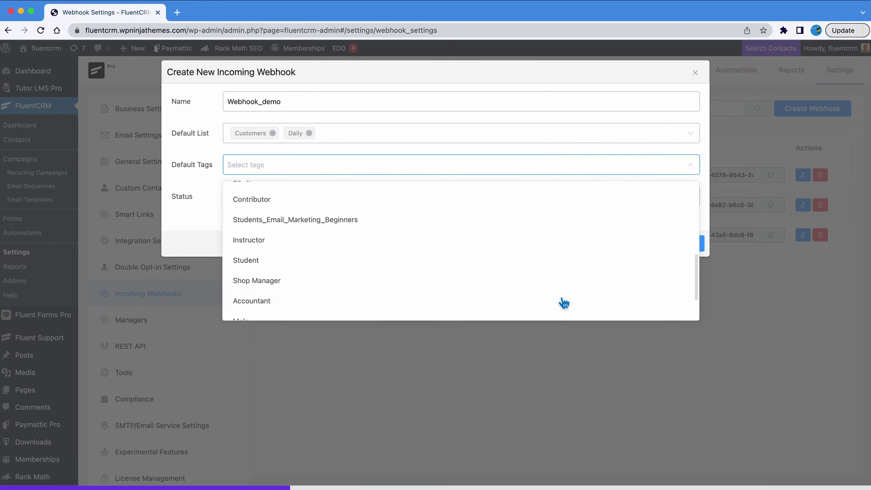
{"action": "left_click", "coordinate": [549, 258]}
{"action": "left_click", "coordinate": [515, 309]}
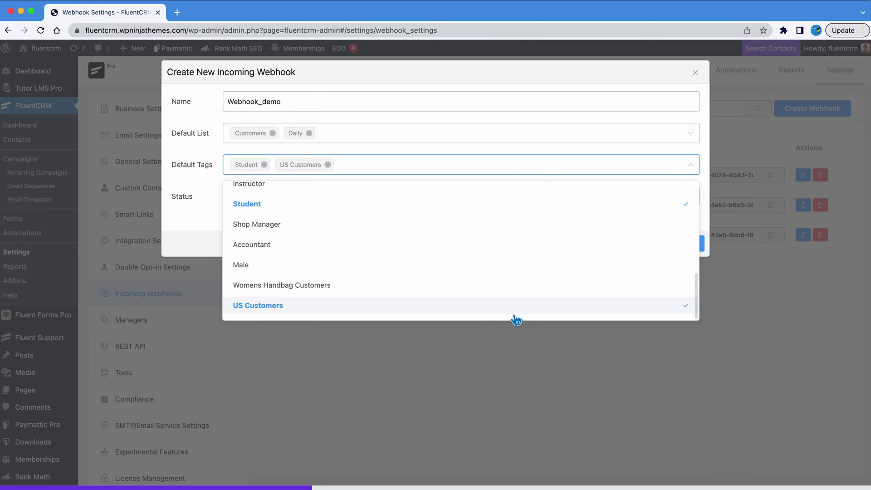
{"action": "left_click", "coordinate": [526, 168]}
Set the status to Subscribed, create the webhook, and copy its URL.
{"action": "left_click", "coordinate": [522, 204]}
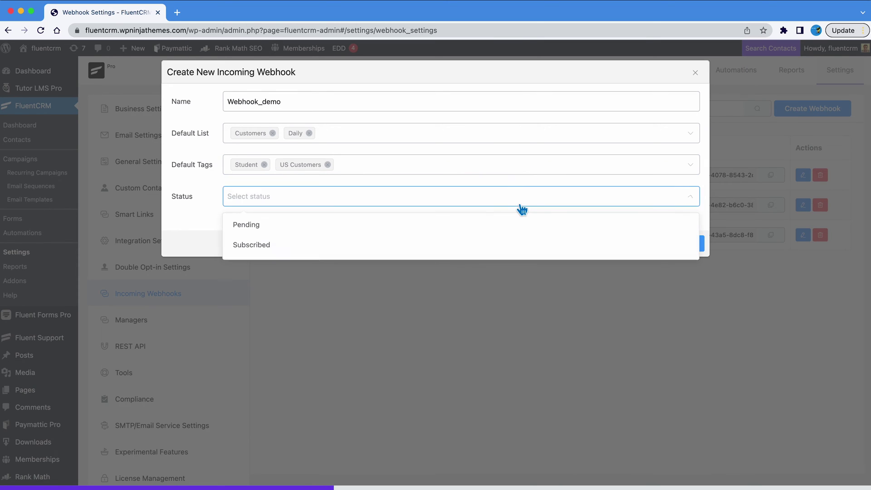
{"action": "left_click", "coordinate": [499, 250]}
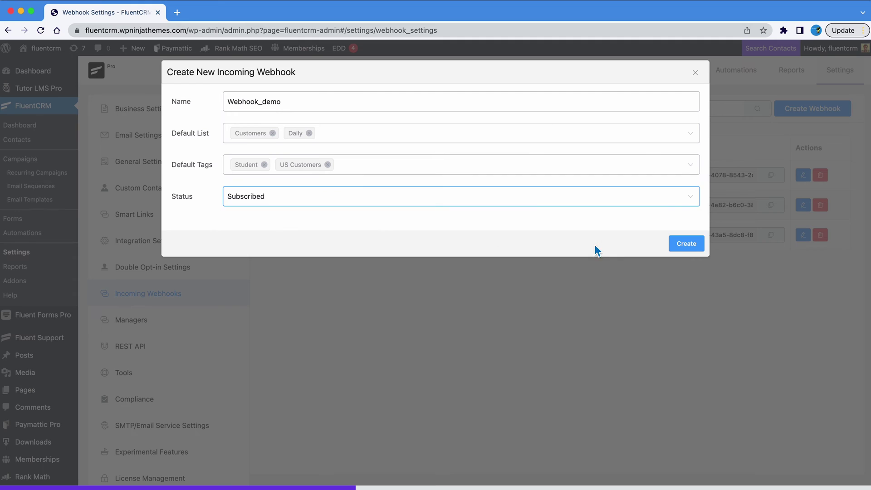
{"action": "left_click", "coordinate": [678, 245]}
{"action": "left_click", "coordinate": [688, 255]}
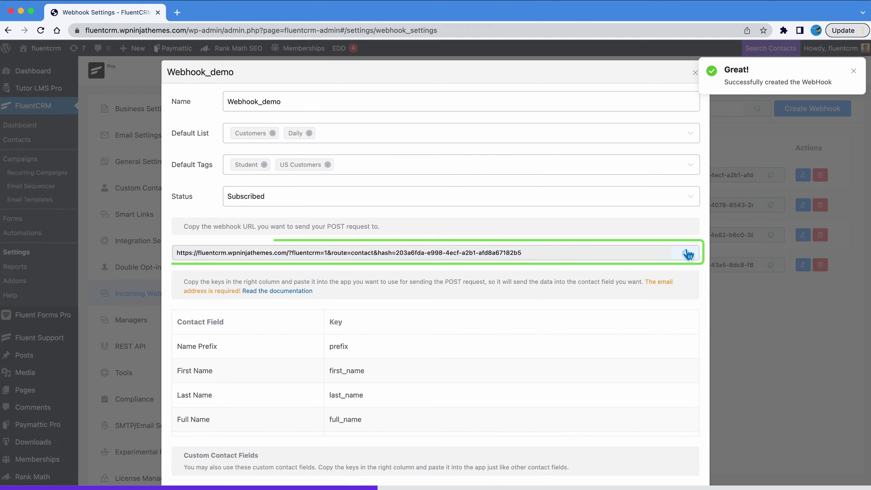
{"action": "left_click", "coordinate": [686, 253]}
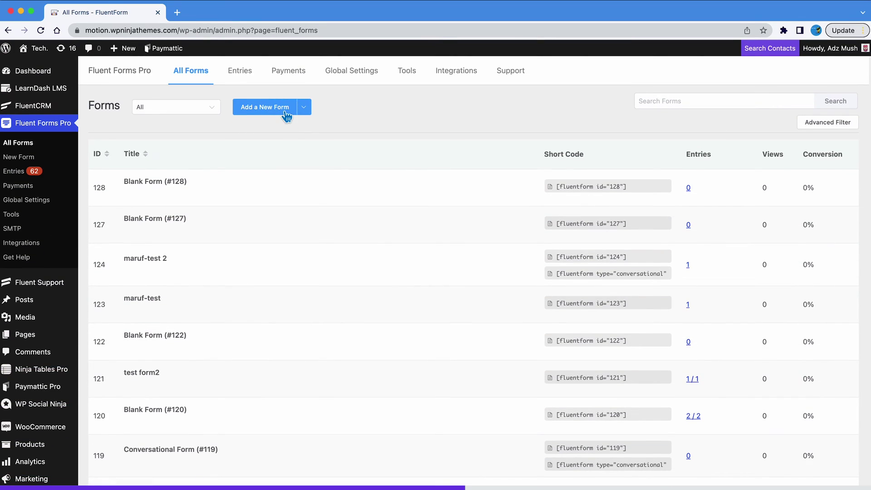
Create a blank form and reach its WebHook integration settings.
{"action": "left_click", "coordinate": [286, 116]}
{"action": "left_click", "coordinate": [174, 200]}
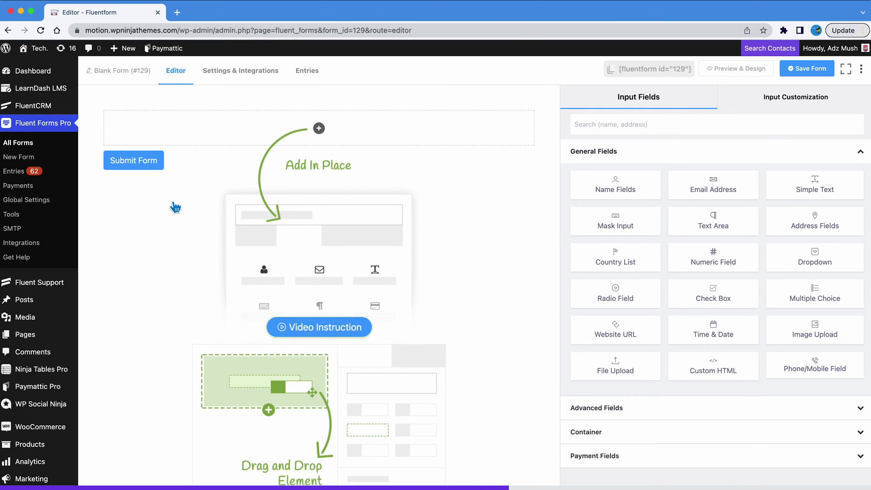
{"action": "left_click", "coordinate": [242, 77]}
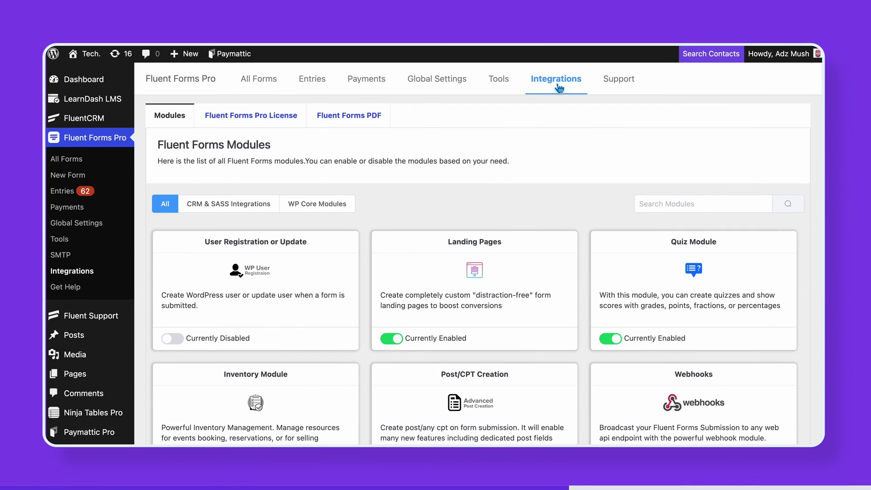
{"action": "scroll", "coordinate": [559, 89], "scroll_direction": "down", "scroll_amount": 5}
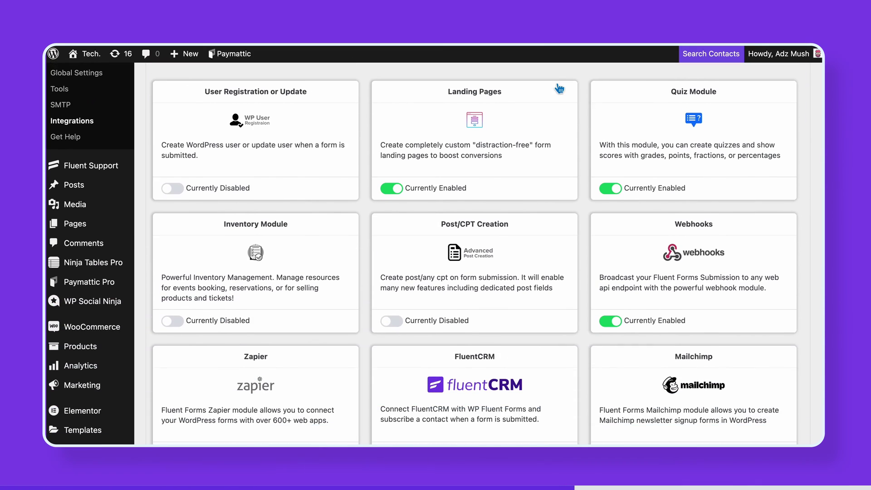
{"action": "scroll", "coordinate": [559, 88], "scroll_direction": "down", "scroll_amount": 1}
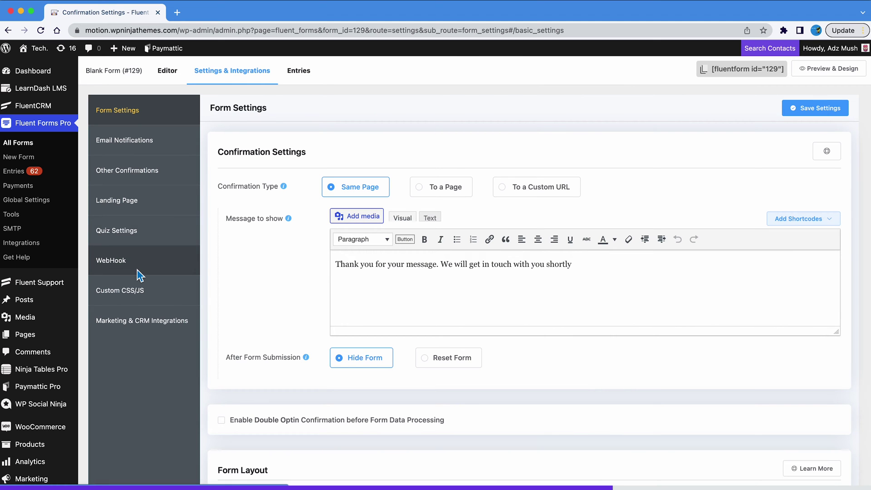
{"action": "left_click", "coordinate": [164, 261]}
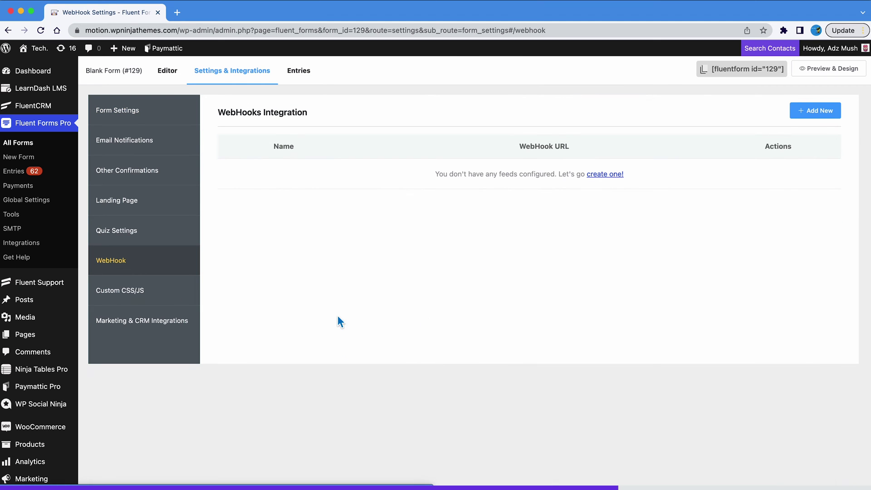
Add a feed named Webhook_demo with the FluentCRM webhook URL as request URL.
{"action": "left_click", "coordinate": [605, 175]}
{"action": "left_click", "coordinate": [596, 153]}
{"action": "type", "text": "Webhook_demo"}
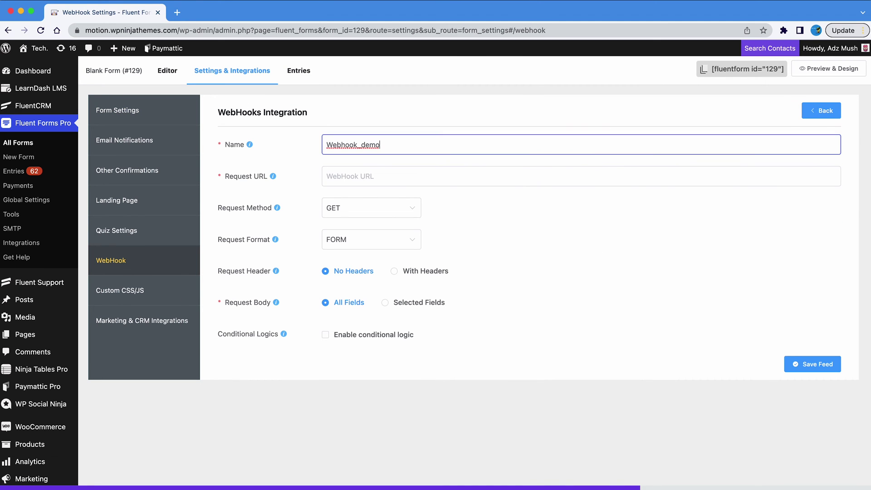
{"action": "left_click", "coordinate": [576, 179]}
{"action": "key", "text": "super+v"}
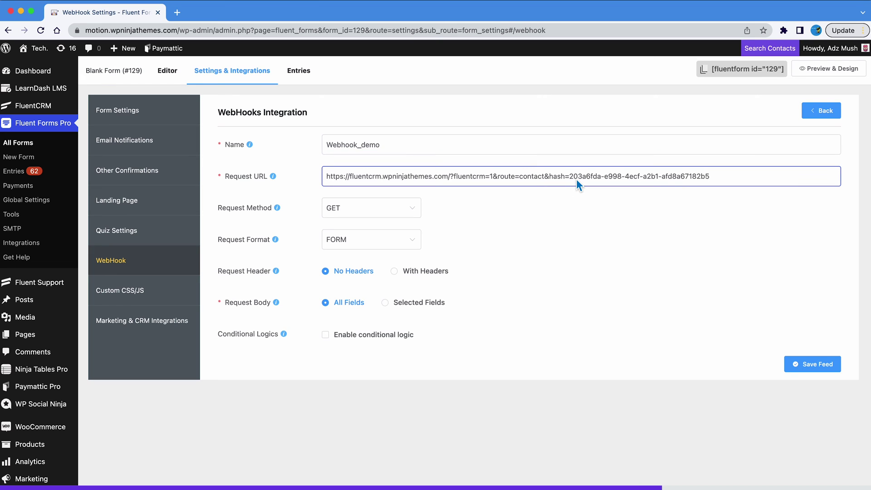
Set the request method to POST and format to JSON, then save the feed.
{"action": "left_click", "coordinate": [417, 212]}
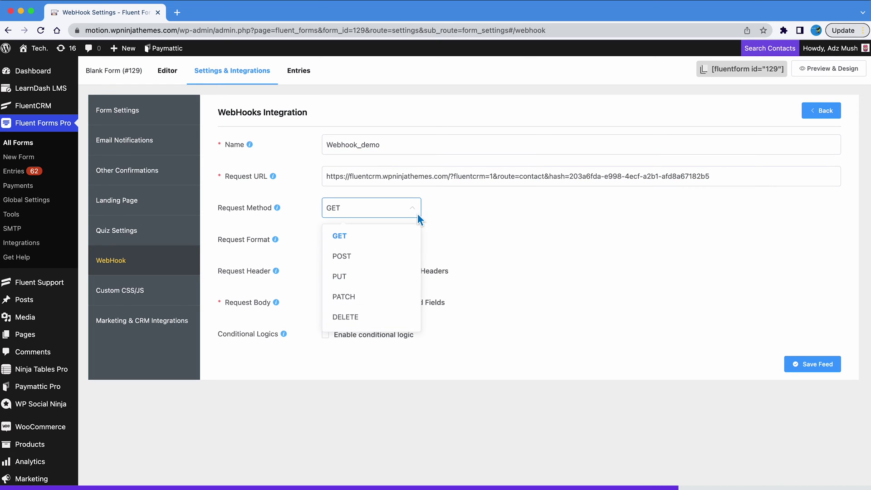
{"action": "left_click", "coordinate": [394, 257]}
{"action": "left_click", "coordinate": [398, 239]}
{"action": "left_click", "coordinate": [378, 288]}
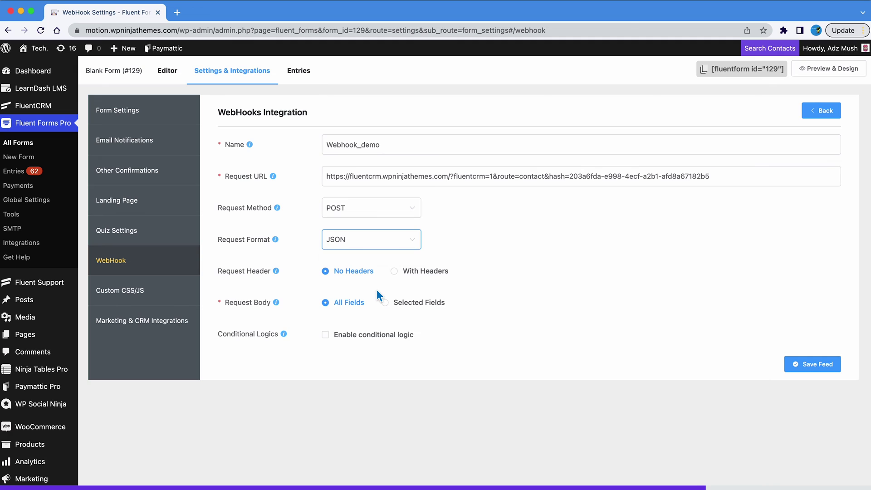
{"action": "left_click", "coordinate": [792, 363]}
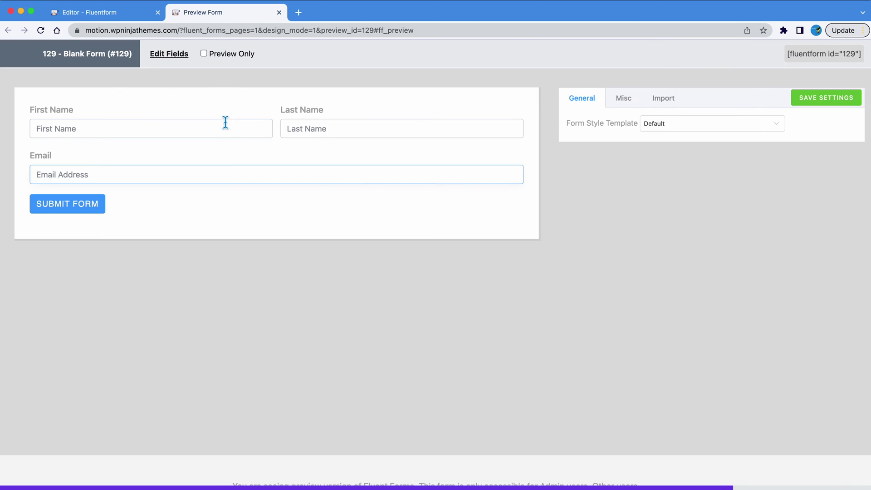
Enter the test contact's first name, last name and e-mail in the preview and submit.
{"action": "left_click", "coordinate": [225, 122]}
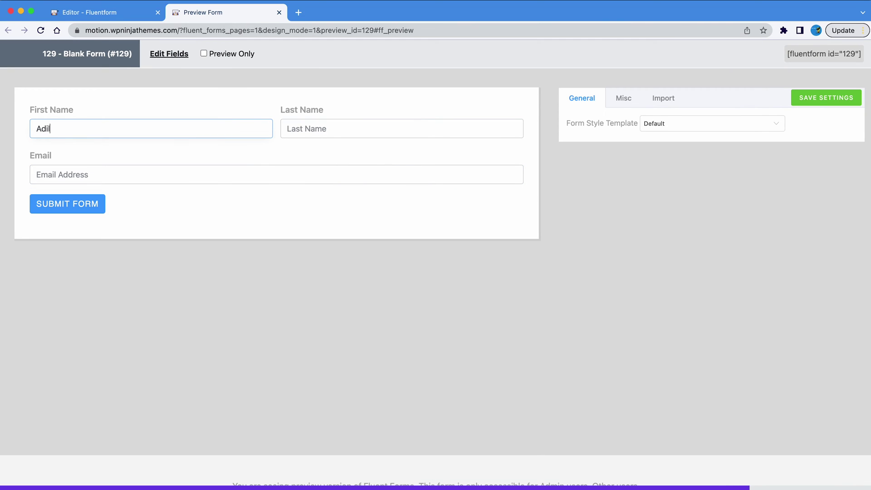
{"action": "left_click", "coordinate": [303, 129]}
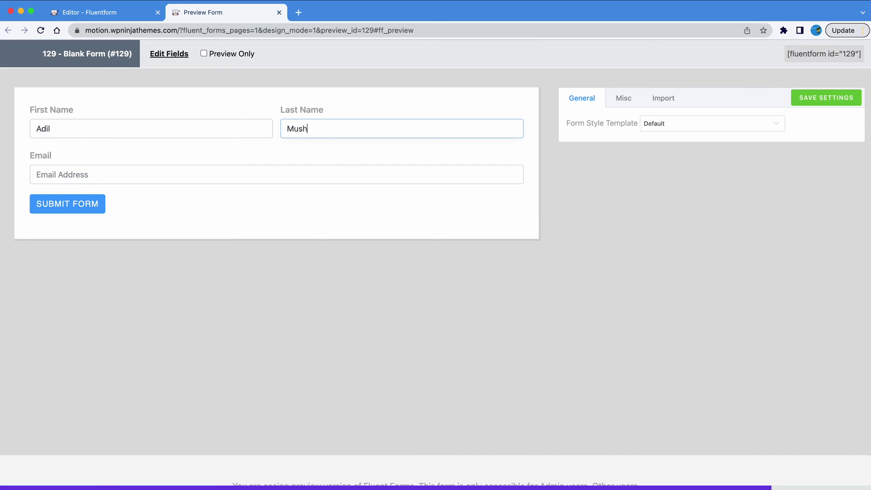
{"action": "left_click", "coordinate": [302, 171]}
{"action": "key", "text": "super+v"}
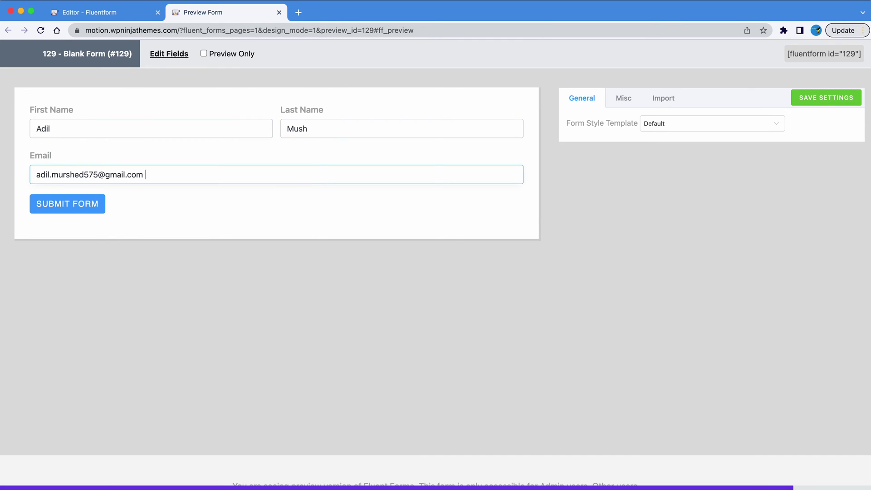
{"action": "left_click", "coordinate": [101, 207]}
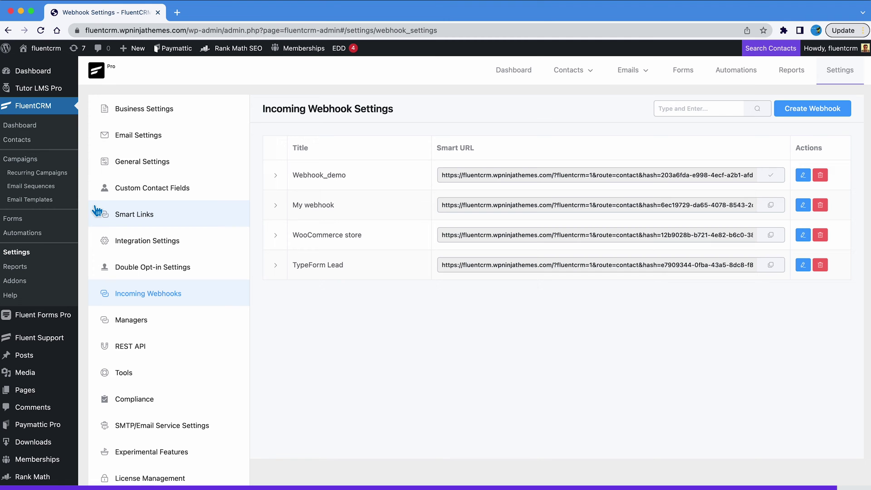
Open FluentCRM Contacts to check the newly created webhook contact.
{"action": "left_click", "coordinate": [17, 139]}
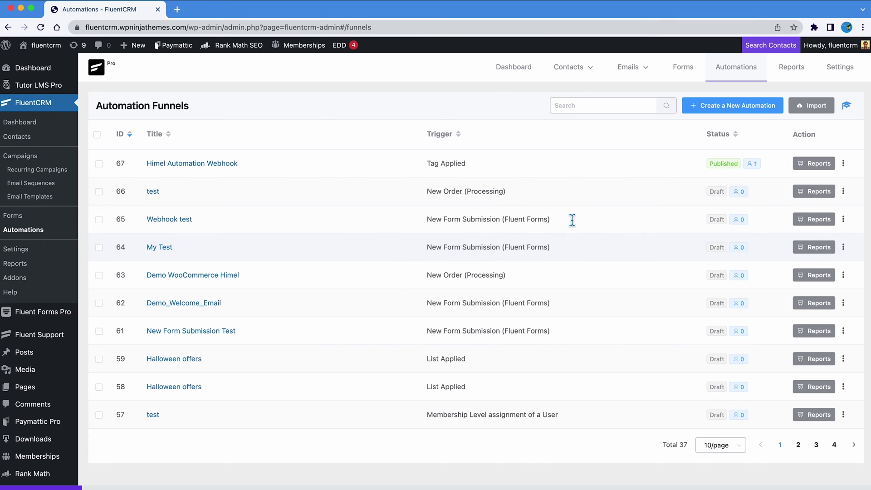
Create the Automatio_demo funnel with a Tag Applied trigger on the Basic Lead tag.
{"action": "left_click", "coordinate": [734, 111]}
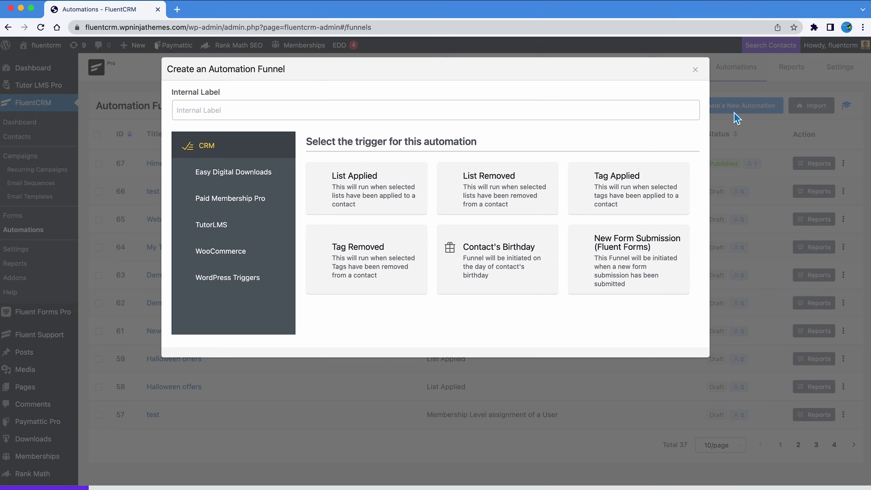
{"action": "left_click", "coordinate": [585, 103]}
{"action": "type", "text": "Automatio_demo"}
{"action": "left_click", "coordinate": [619, 181]}
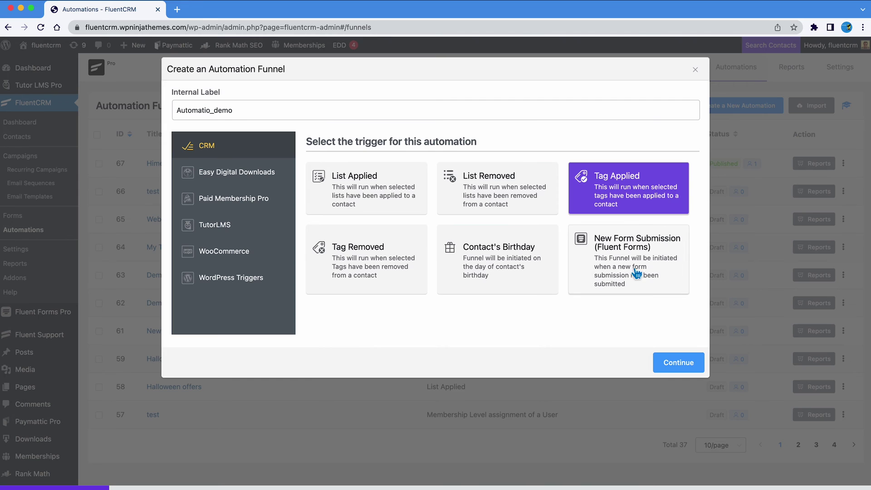
{"action": "left_click", "coordinate": [675, 362]}
{"action": "left_click", "coordinate": [292, 203]}
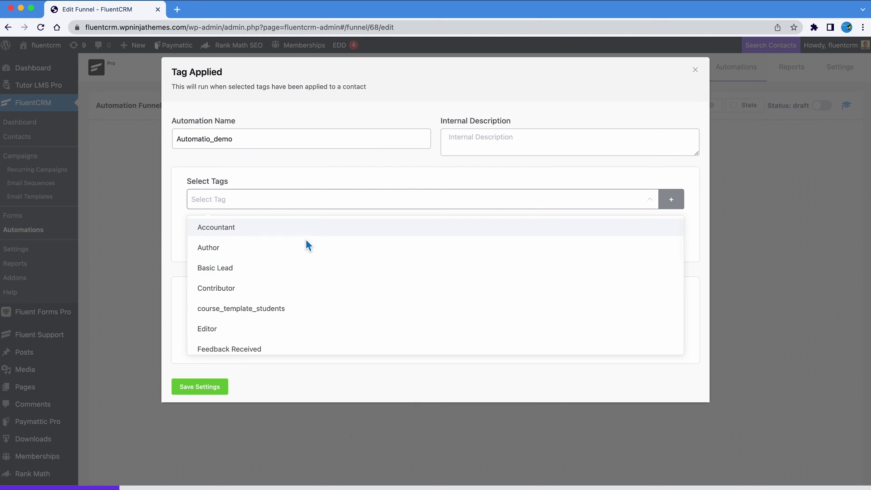
{"action": "left_click", "coordinate": [301, 272]}
{"action": "left_click", "coordinate": [309, 185]}
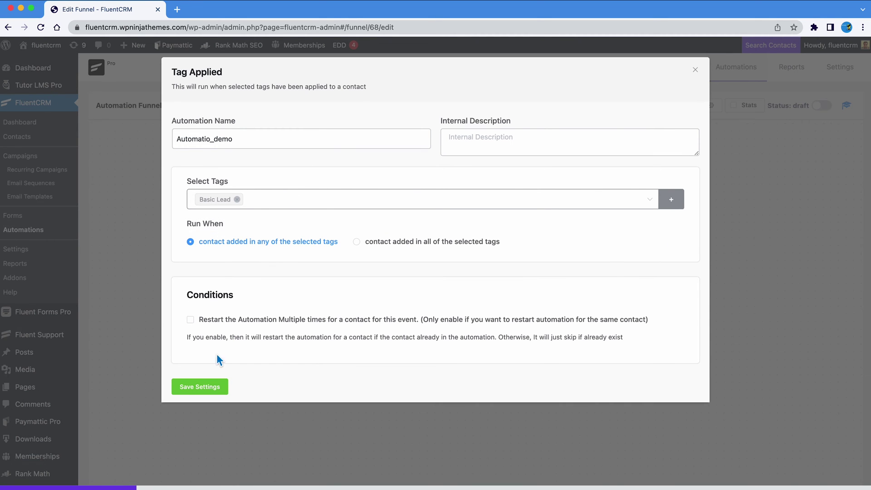
{"action": "left_click", "coordinate": [212, 386]}
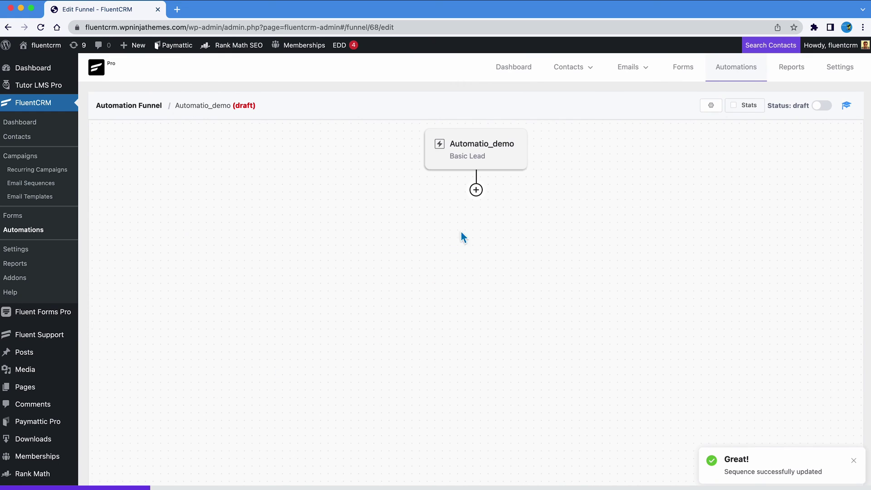
Add an Outgoing Webhook action after the trigger.
{"action": "left_click", "coordinate": [475, 190]}
{"action": "left_click", "coordinate": [535, 164]}
{"action": "left_click", "coordinate": [474, 295]}
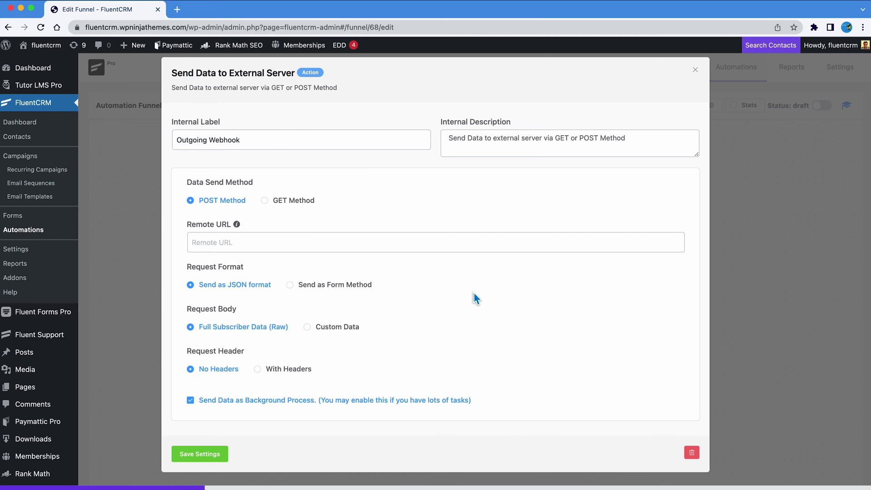
Find Zapier in a new browser tab and sign in to the account.
{"action": "left_click", "coordinate": [177, 9]}
{"action": "type", "text": "zapier"}
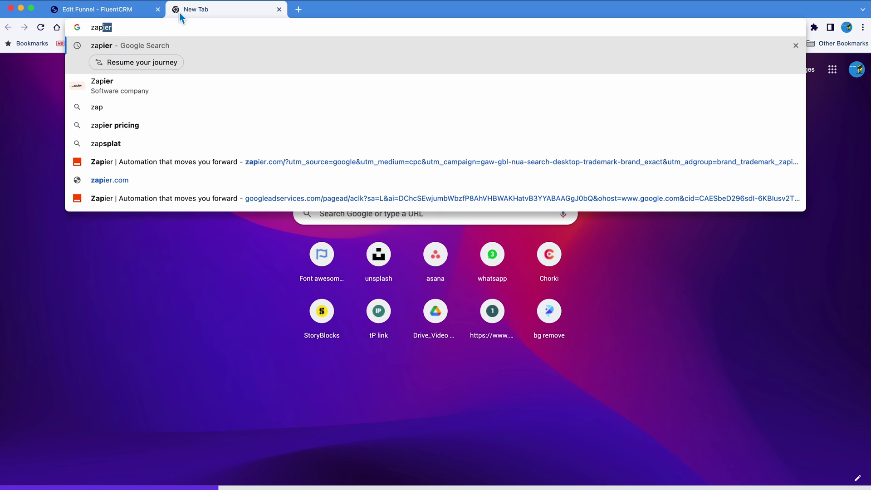
{"action": "left_click", "coordinate": [161, 140]}
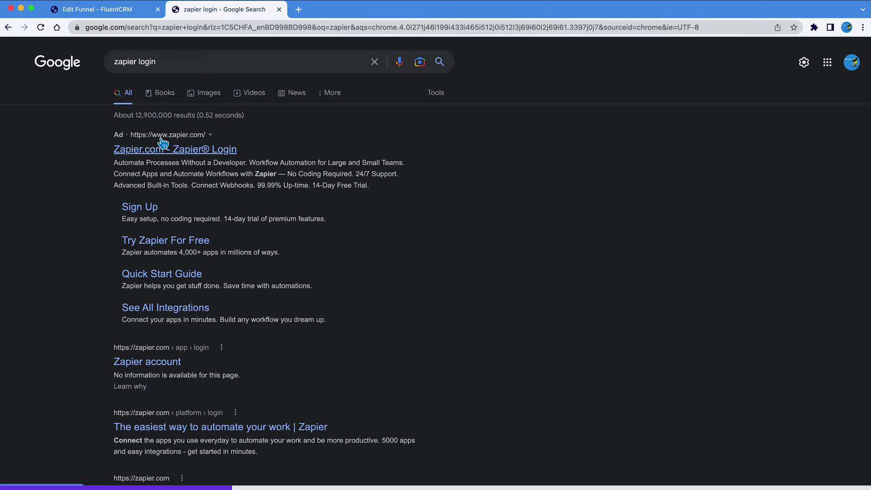
{"action": "left_click", "coordinate": [163, 148]}
{"action": "left_click", "coordinate": [701, 61]}
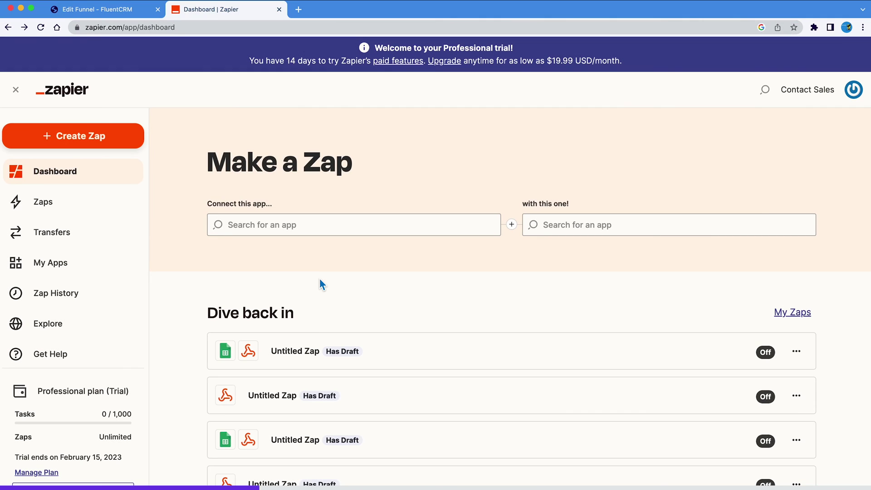
Create a Zap using Webhooks by Zapier with the Catch Hook event, then copy the generated URL.
{"action": "left_click", "coordinate": [128, 137]}
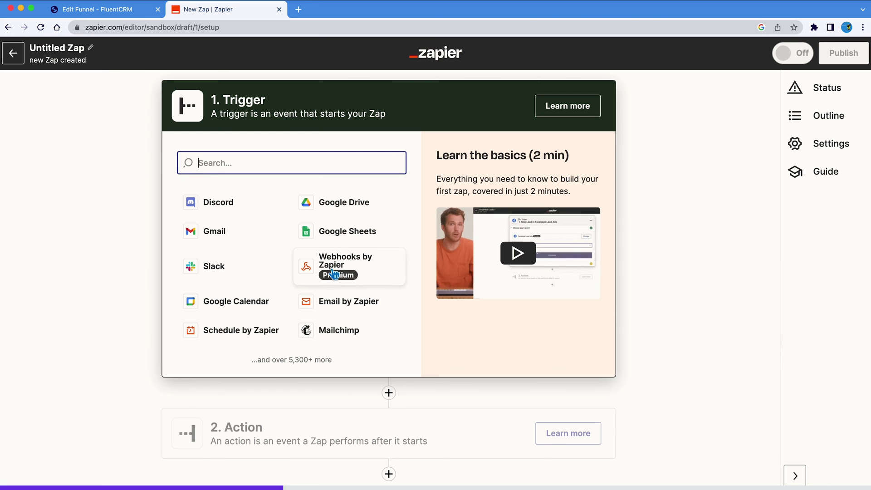
{"action": "left_click", "coordinate": [329, 264]}
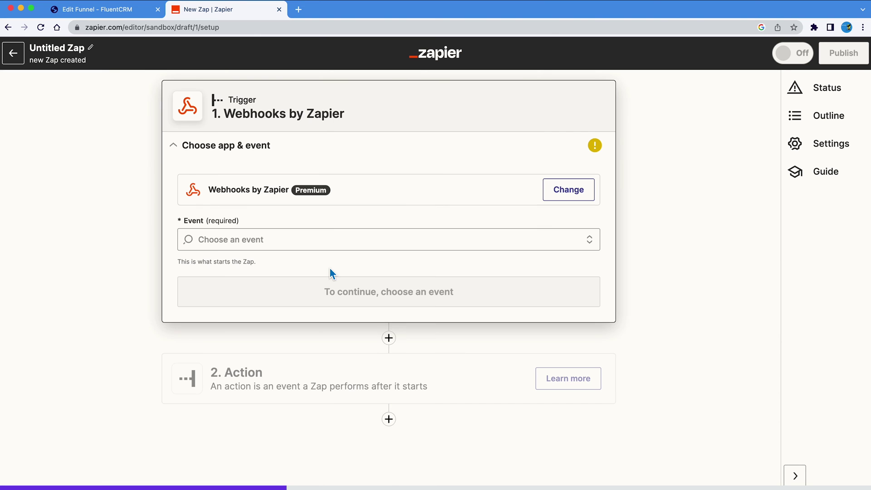
{"action": "left_click", "coordinate": [326, 246]}
{"action": "left_click", "coordinate": [329, 334]}
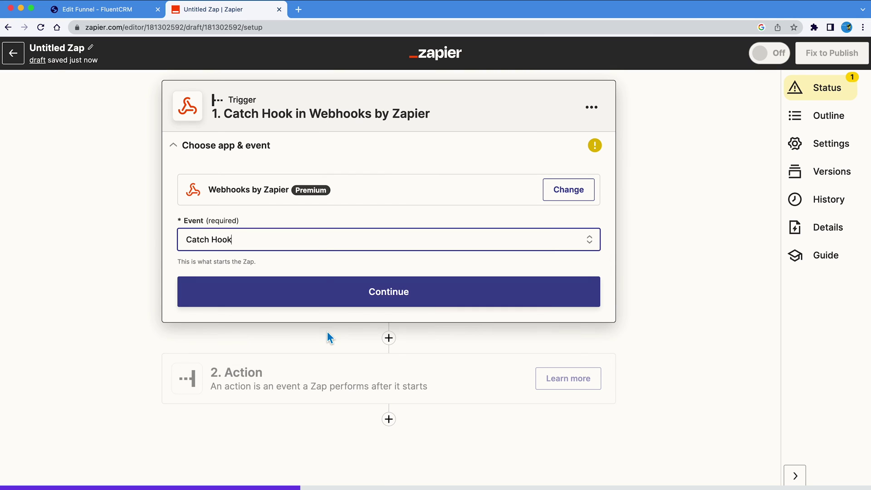
{"action": "left_click", "coordinate": [334, 302]}
{"action": "left_click", "coordinate": [323, 292]}
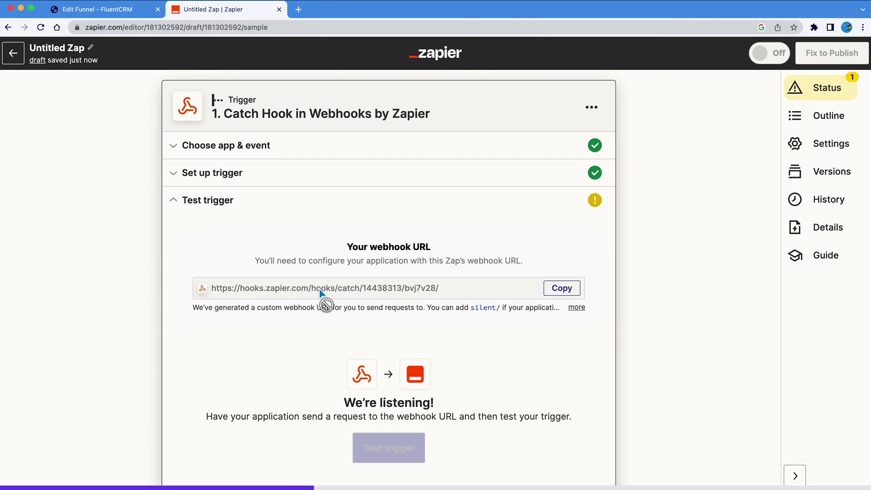
{"action": "left_click", "coordinate": [562, 291]}
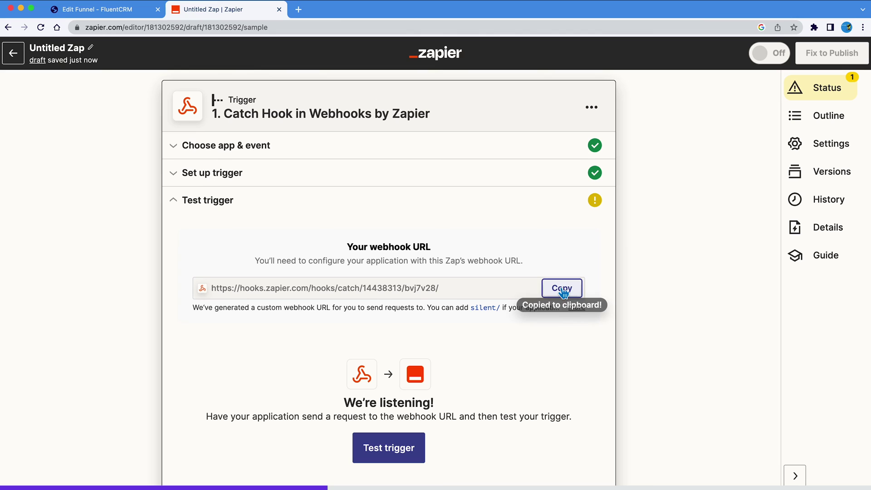
Paste the Zapier catch-hook URL into the Outgoing Webhook's Remote URL field.
{"action": "left_click", "coordinate": [98, 9]}
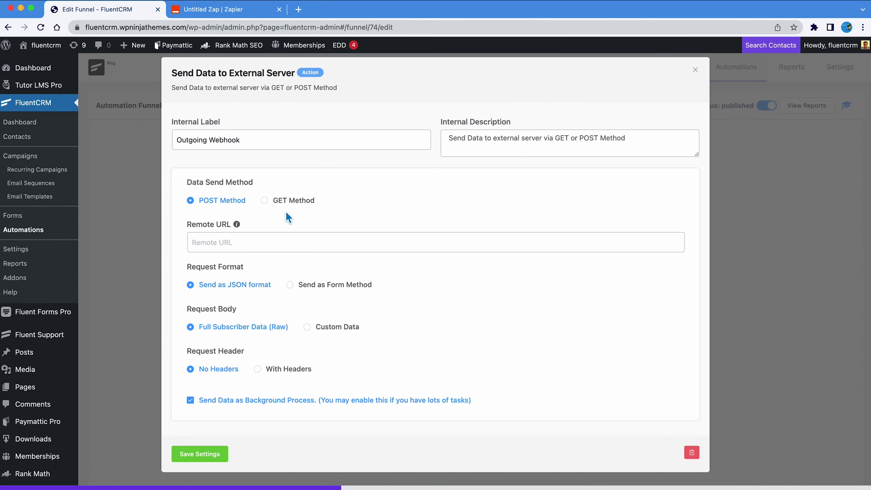
{"action": "left_click", "coordinate": [307, 242]}
{"action": "key", "text": "super+v"}
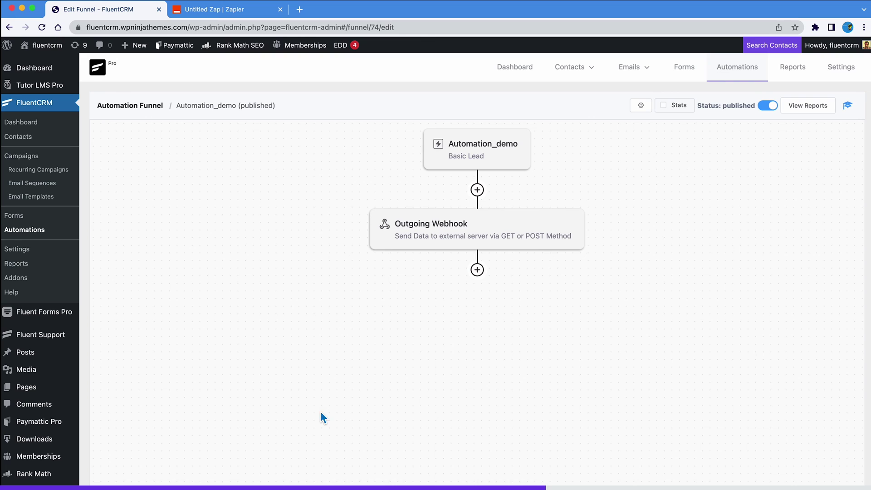
Add the selected contacts to the Automation_demo funnel via the bulk action.
{"action": "left_click", "coordinate": [569, 67]}
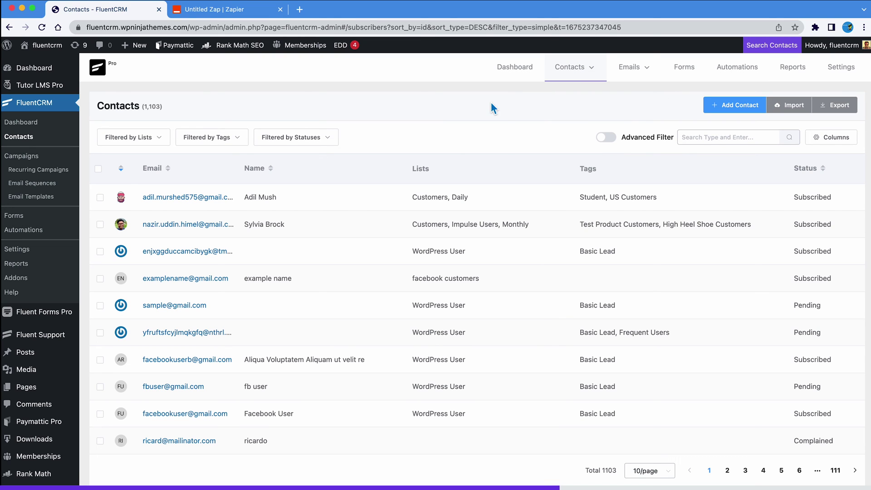
{"action": "left_click", "coordinate": [100, 197]}
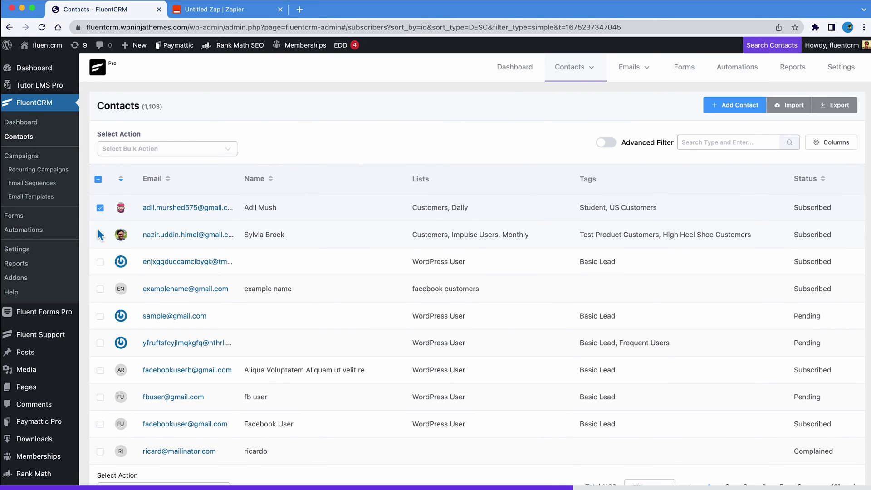
{"action": "left_click", "coordinate": [172, 154]}
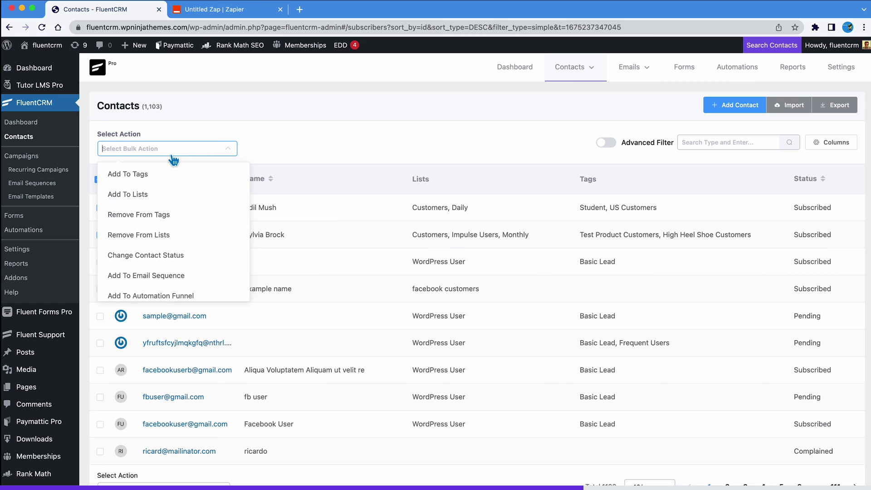
{"action": "left_click", "coordinate": [163, 293]}
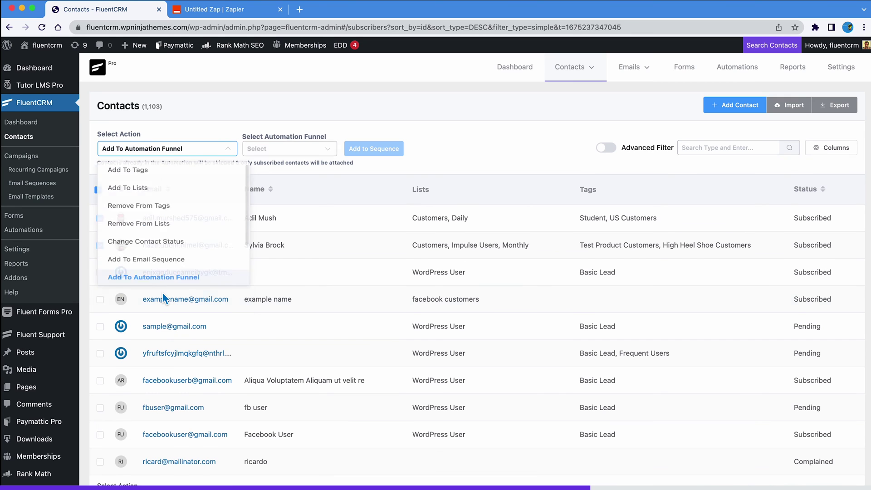
{"action": "left_click", "coordinate": [299, 154]}
{"action": "left_click", "coordinate": [290, 174]}
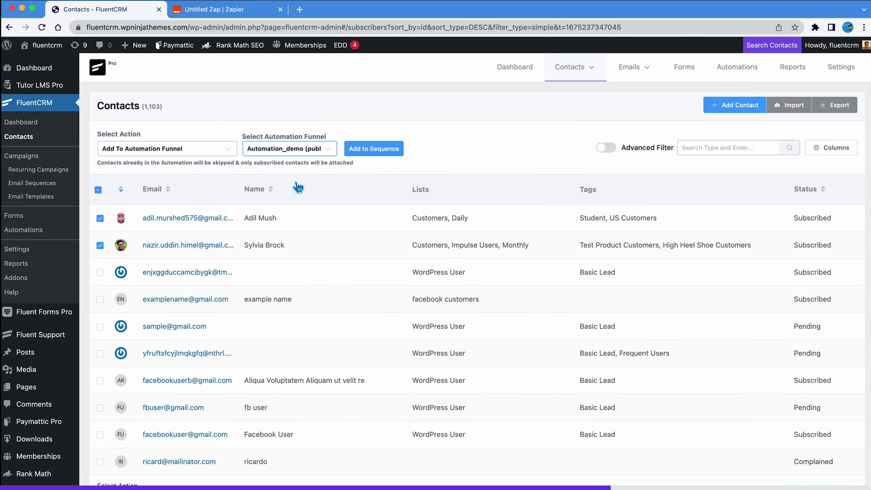
{"action": "left_click", "coordinate": [377, 156]}
{"action": "left_click", "coordinate": [421, 123]}
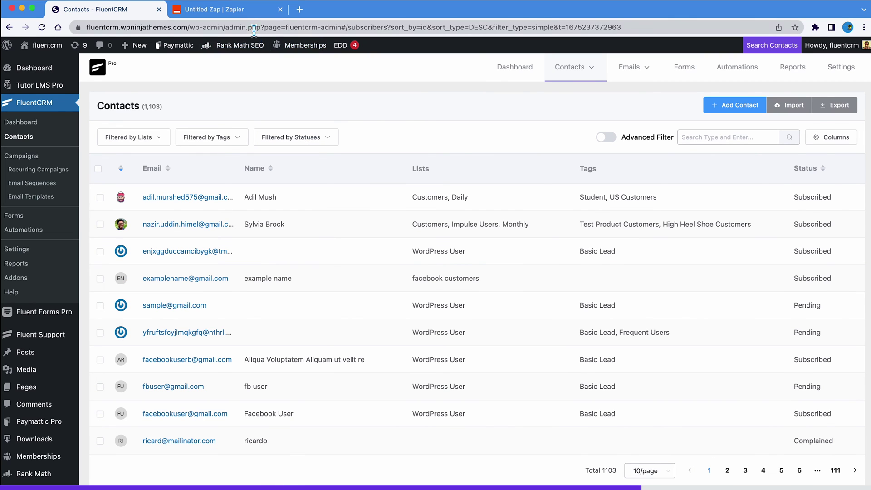
Test the Zapier Catch Hook trigger to confirm the request arrived, then continue.
{"action": "left_click", "coordinate": [244, 11]}
{"action": "left_click", "coordinate": [370, 447]}
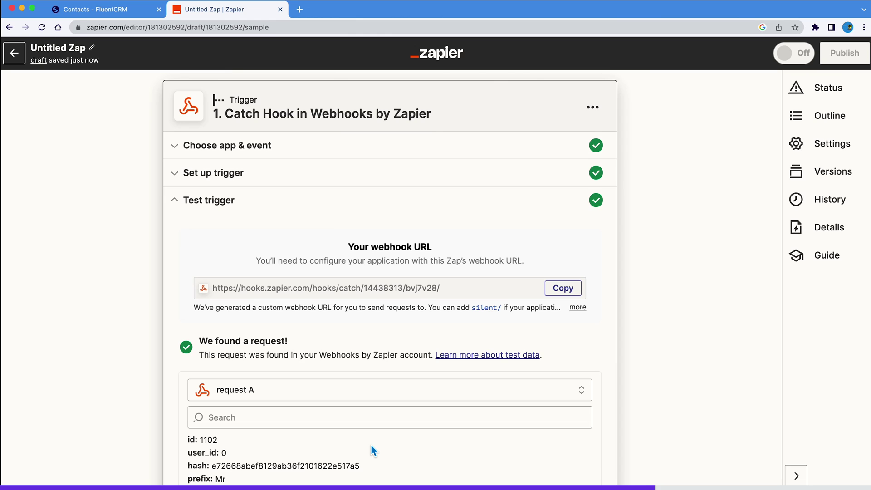
{"action": "scroll", "coordinate": [460, 379], "scroll_direction": "down", "scroll_amount": 3}
{"action": "scroll", "coordinate": [460, 383], "scroll_direction": "down", "scroll_amount": 3}
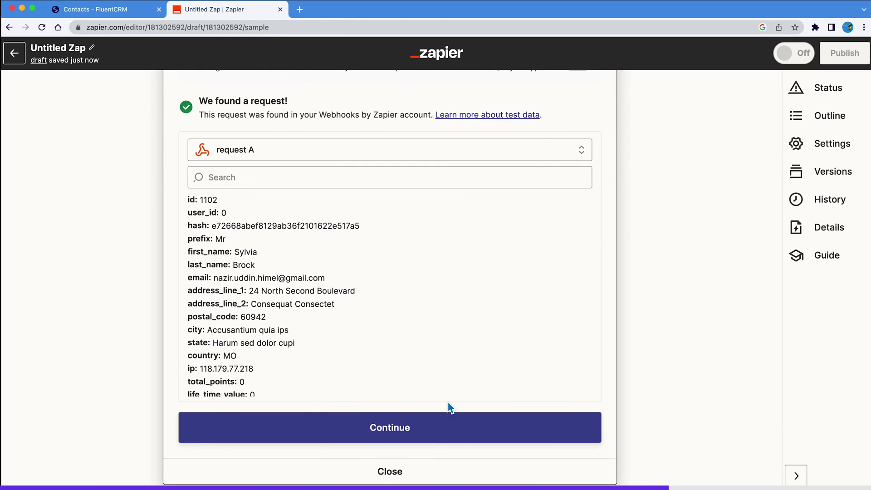
{"action": "left_click", "coordinate": [446, 429]}
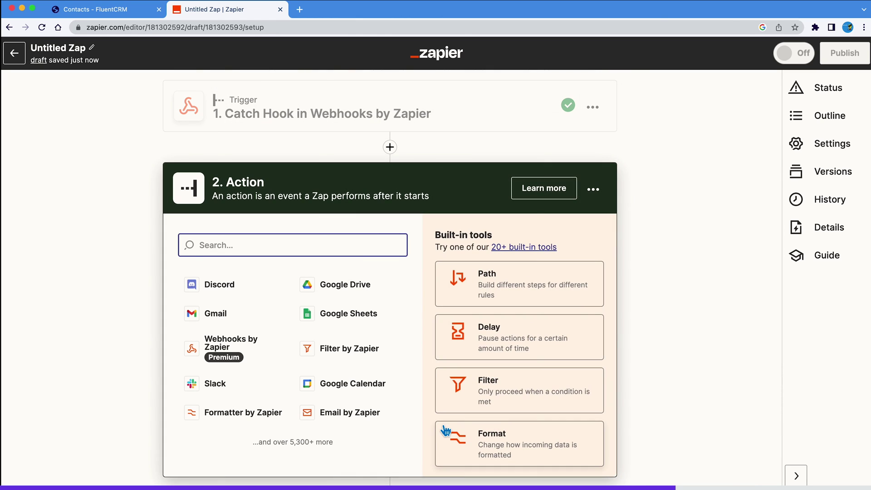
Set the action to Google Sheets Create Spreadsheet Row with the connected account.
{"action": "left_click", "coordinate": [373, 323]}
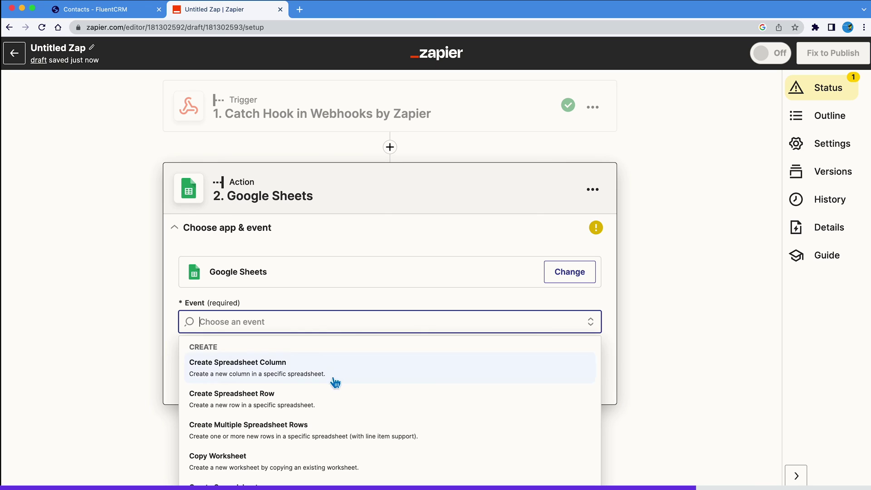
{"action": "left_click", "coordinate": [323, 394]}
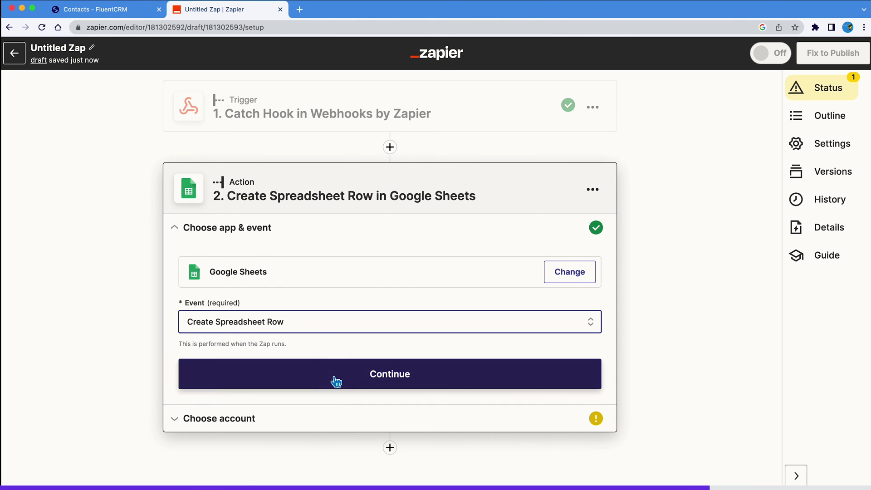
{"action": "left_click", "coordinate": [334, 381]}
{"action": "left_click", "coordinate": [345, 303]}
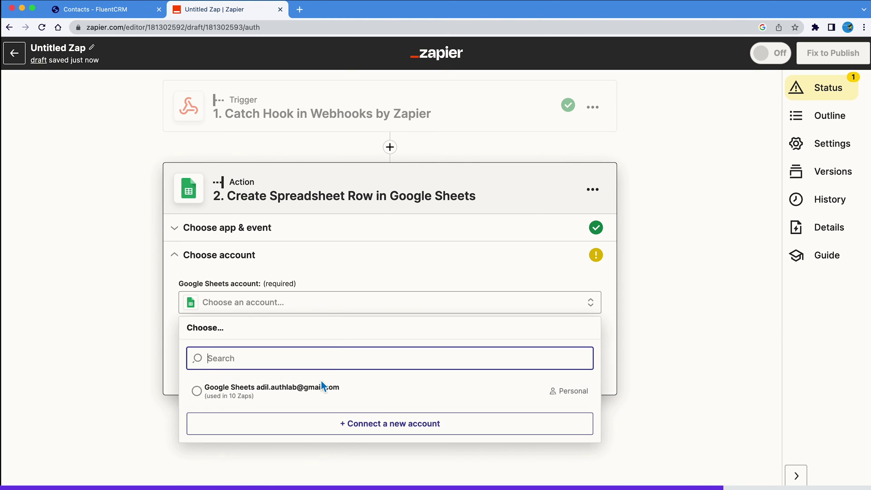
{"action": "left_click", "coordinate": [320, 386]}
{"action": "left_click", "coordinate": [235, 369]}
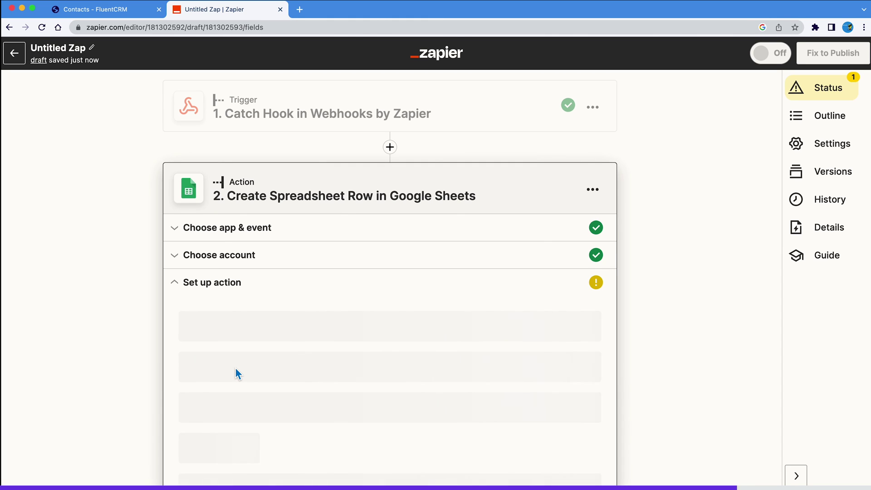
Target My Google Drive, the My Lead Form spreadsheet and Sheet1, then continue to testing.
{"action": "left_click", "coordinate": [244, 343]}
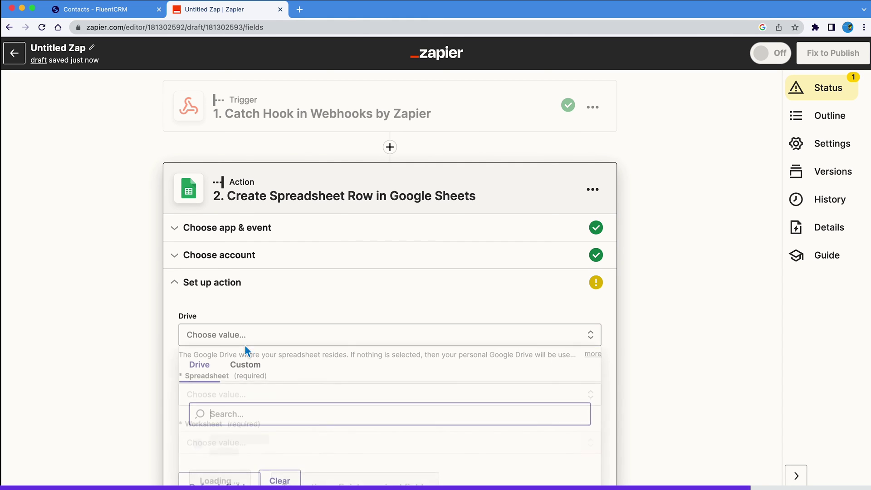
{"action": "scroll", "coordinate": [247, 352], "scroll_direction": "down", "scroll_amount": 2}
{"action": "left_click", "coordinate": [248, 356]}
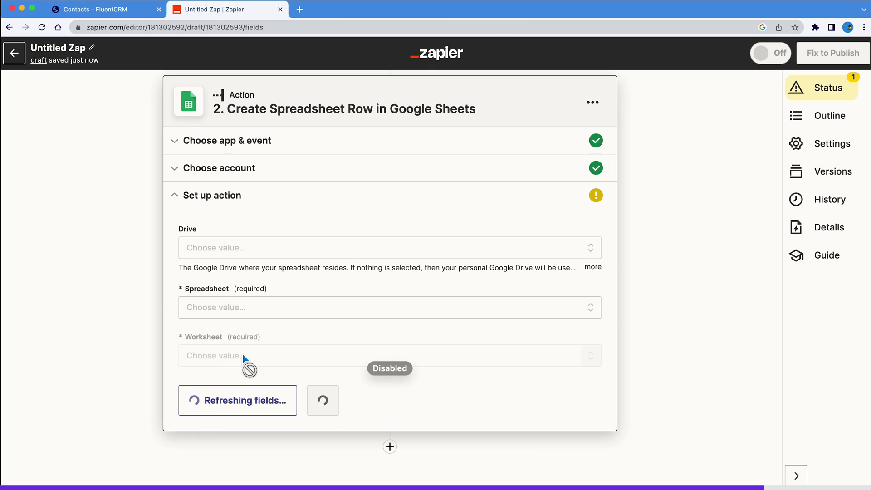
{"action": "left_click", "coordinate": [263, 307]}
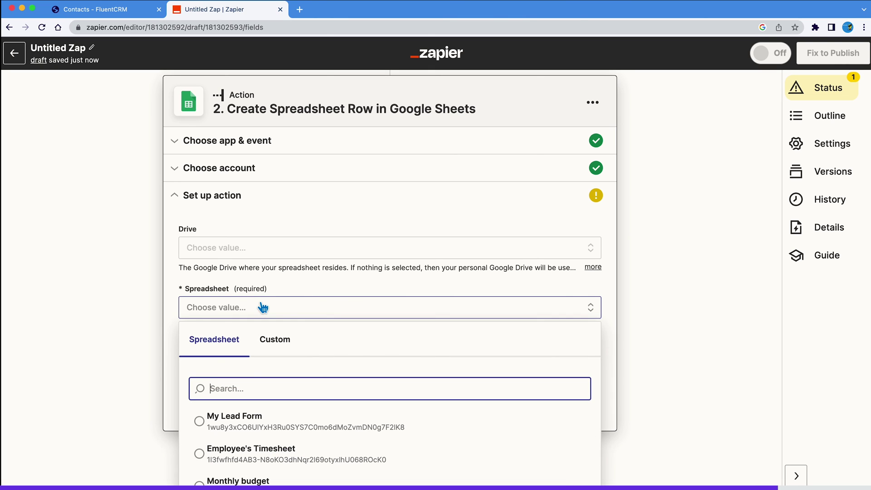
{"action": "scroll", "coordinate": [251, 372], "scroll_direction": "down", "scroll_amount": 2}
{"action": "left_click", "coordinate": [253, 354]}
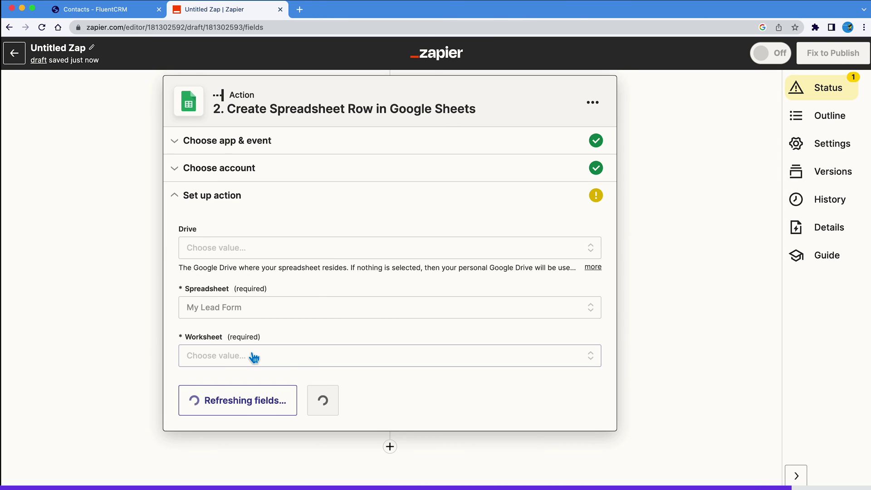
{"action": "left_click", "coordinate": [253, 356]}
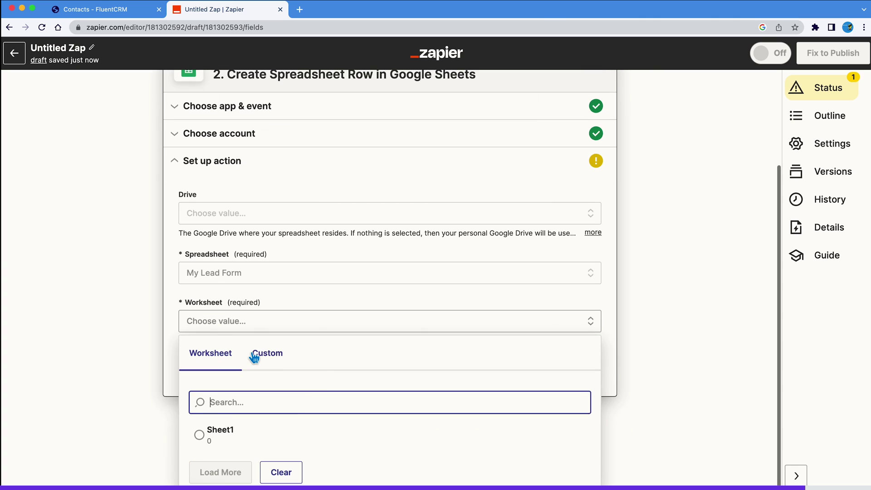
{"action": "left_click", "coordinate": [212, 437]}
{"action": "scroll", "coordinate": [208, 436], "scroll_direction": "down", "scroll_amount": 2}
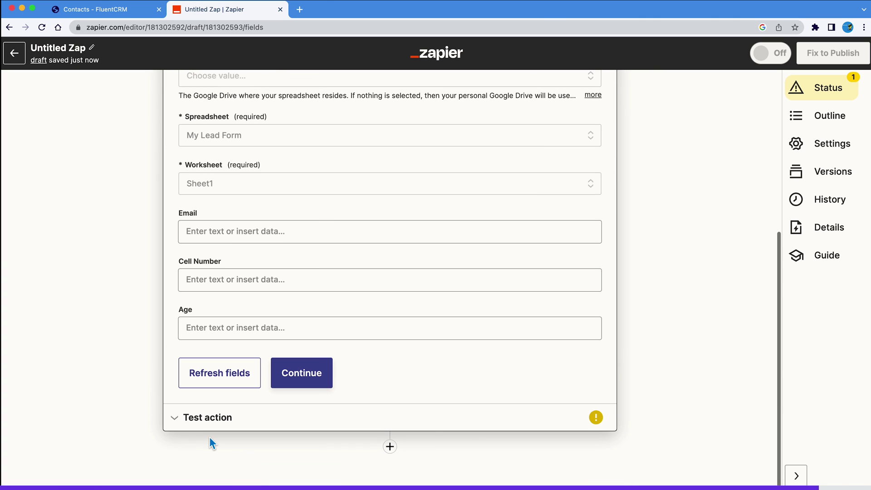
{"action": "left_click", "coordinate": [283, 385]}
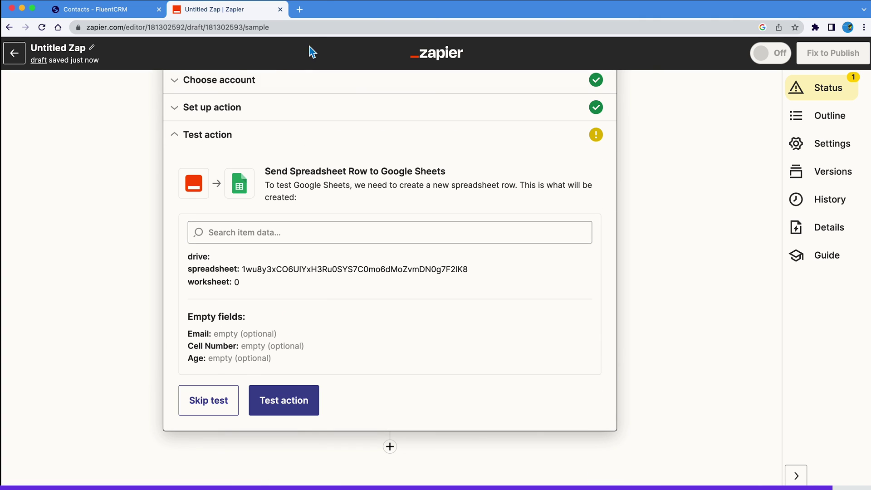
Open the My Lead Form spreadsheet in a new tab, then return to FluentCRM contacts.
{"action": "left_click", "coordinate": [299, 9]}
{"action": "type", "text": "my lead"}
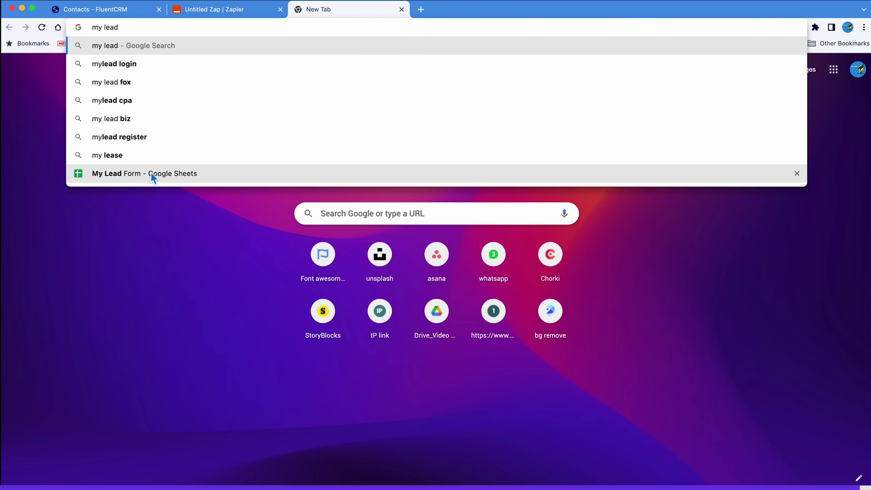
{"action": "left_click", "coordinate": [150, 174]}
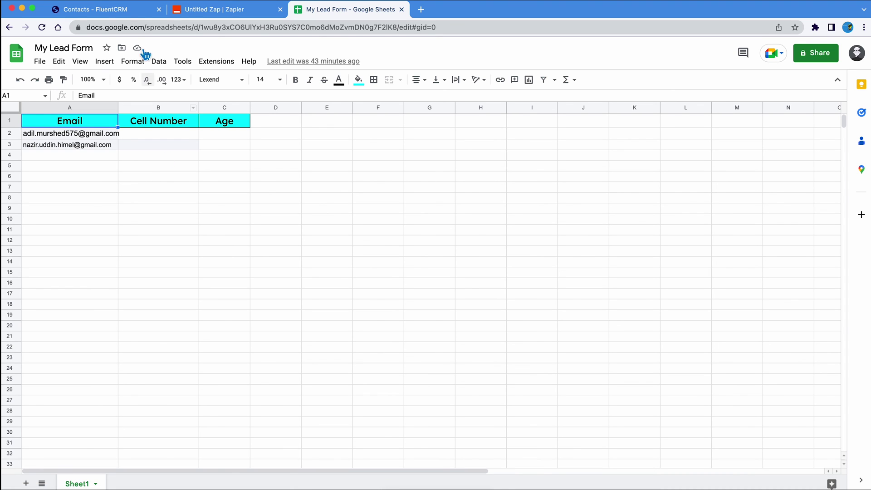
{"action": "left_click", "coordinate": [129, 19]}
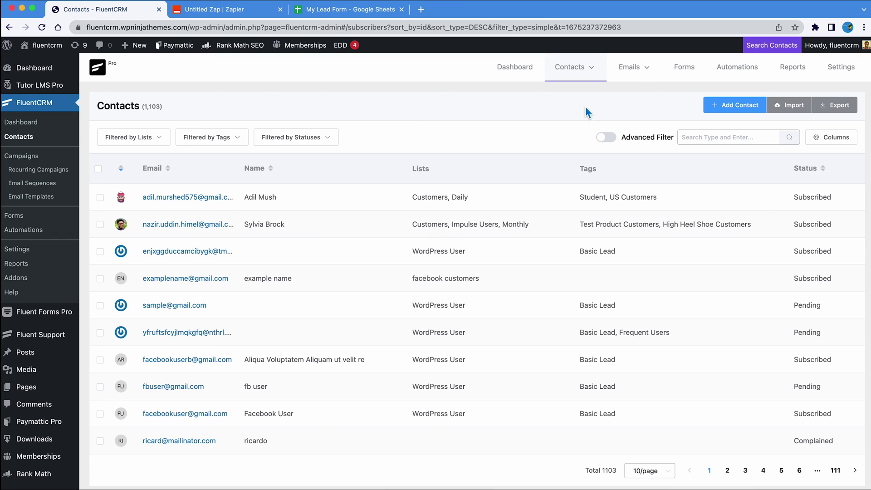
Return to the FluentCRM dashboard showing 91 active contacts, 10 campaigns and 189 emails sent.
{"action": "left_click", "coordinate": [534, 75]}
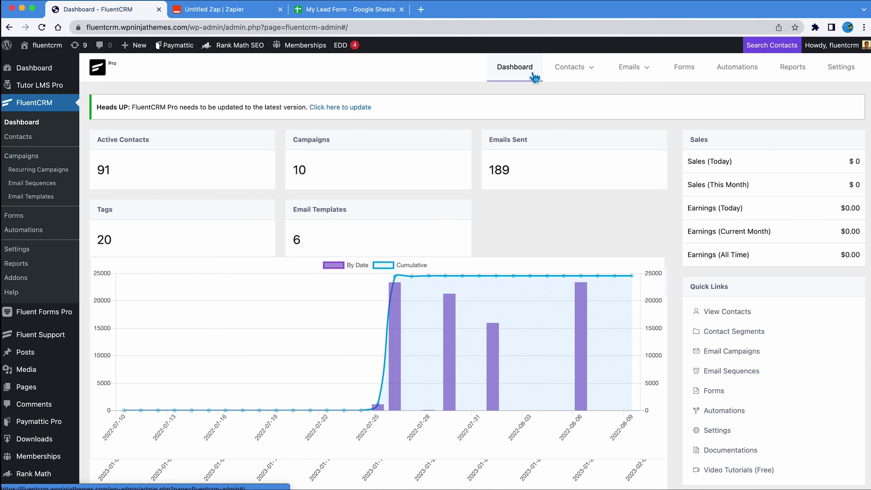